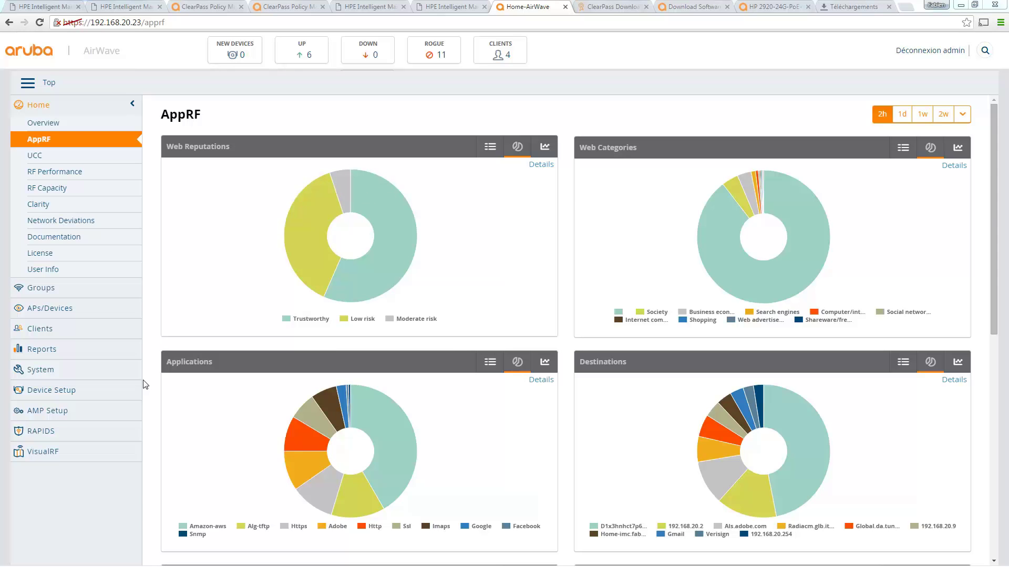
- Open the Device Setup Discover page showing scan networks and the four scan credentials
click(47, 390)
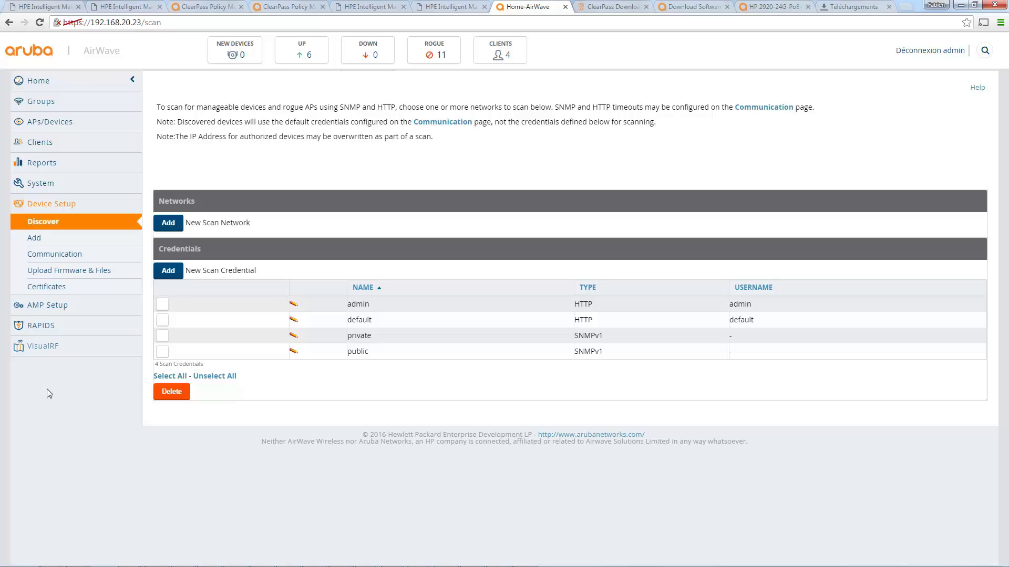
- Open Upload Firmware & Files, which lists the existing Aruba OS 6.4.4.3 firmware file
click(69, 271)
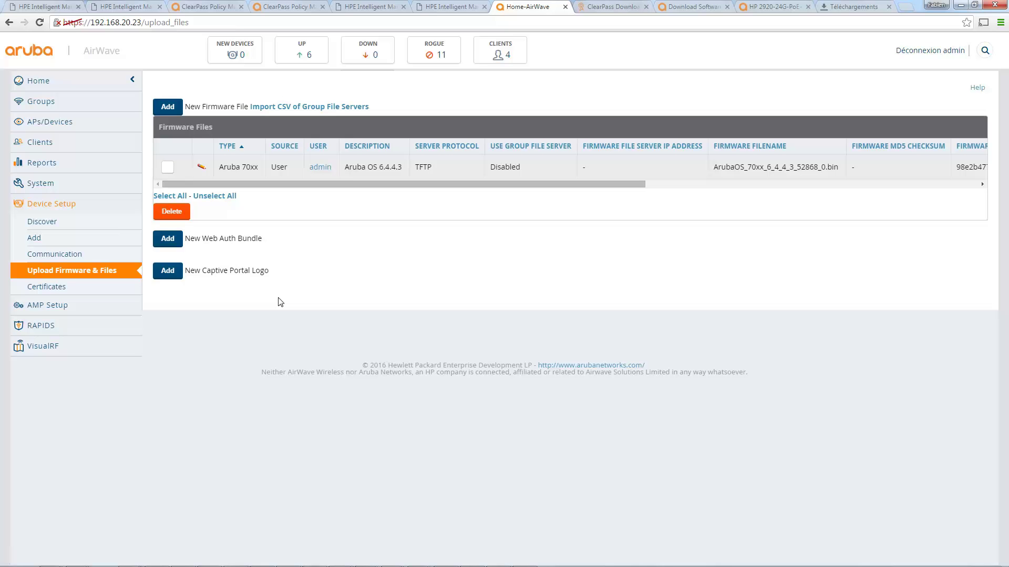
- Add a new firmware file of type Aruba Device (Any Model) with description '7005 6.4.4.4'
click(168, 109)
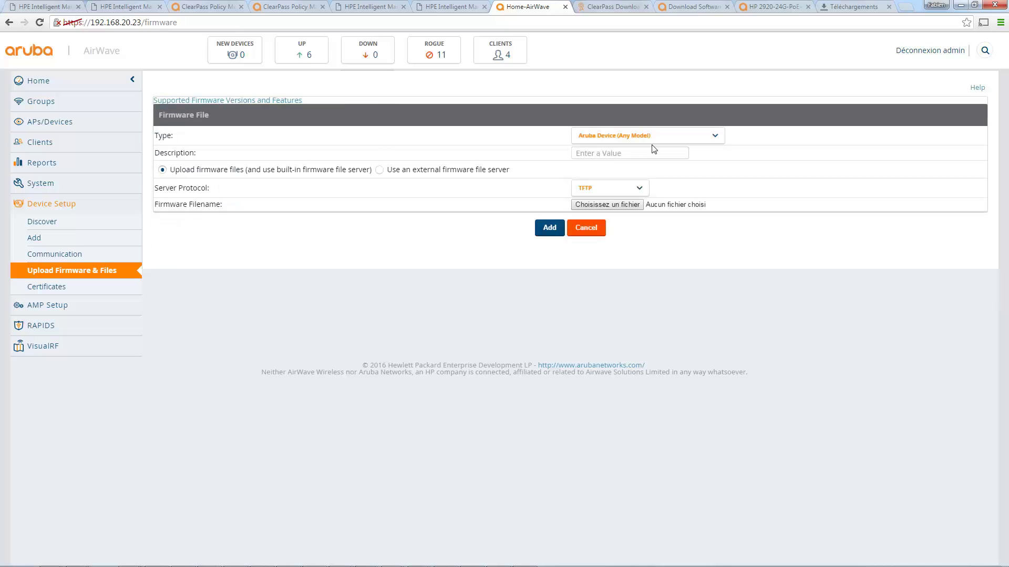
click(682, 143)
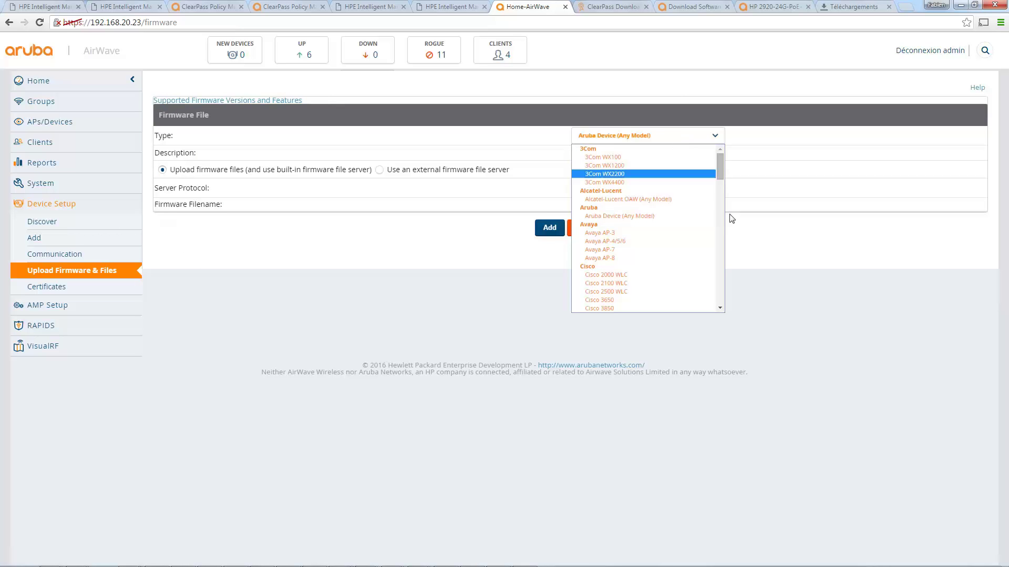
drag(720, 167, 719, 169)
click(778, 145)
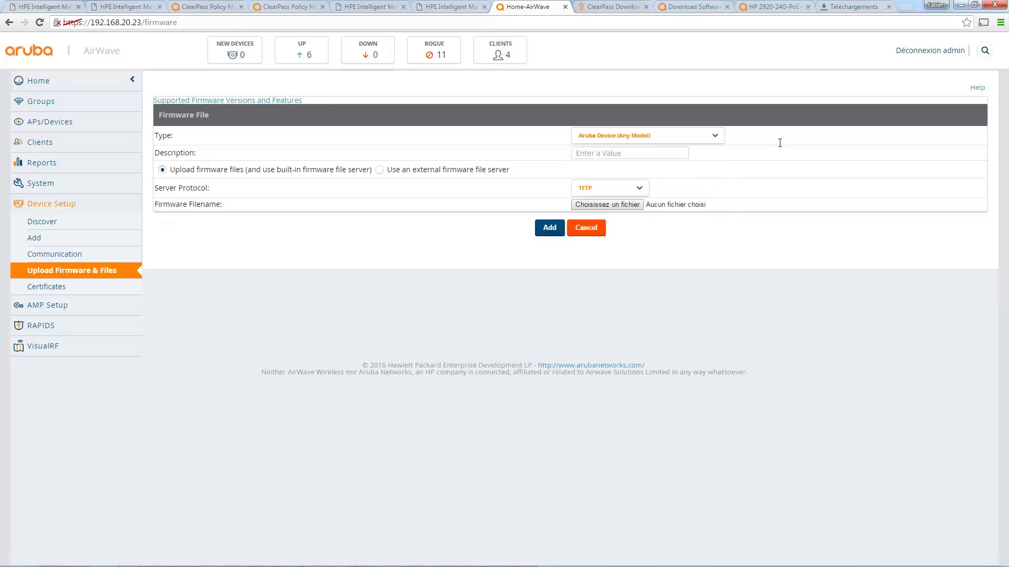
click(625, 157)
text(7005 6.4.4.4)
- Attach ArubaOS_70xx_6.4.4.4_53338 from C: > #1 Work > #4 Soft > Aruba as the firmware file
click(612, 209)
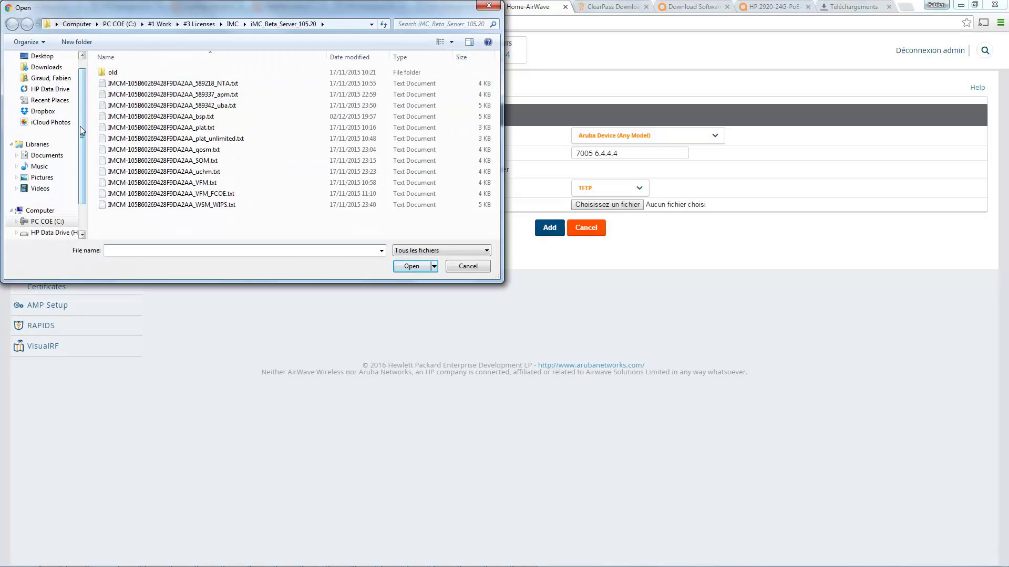
click(53, 221)
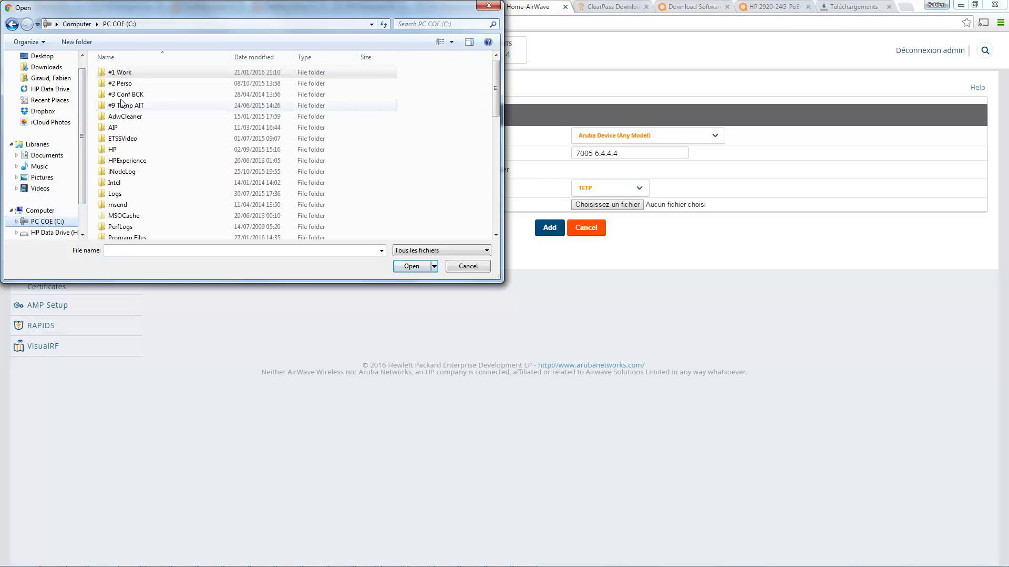
double_click(121, 75)
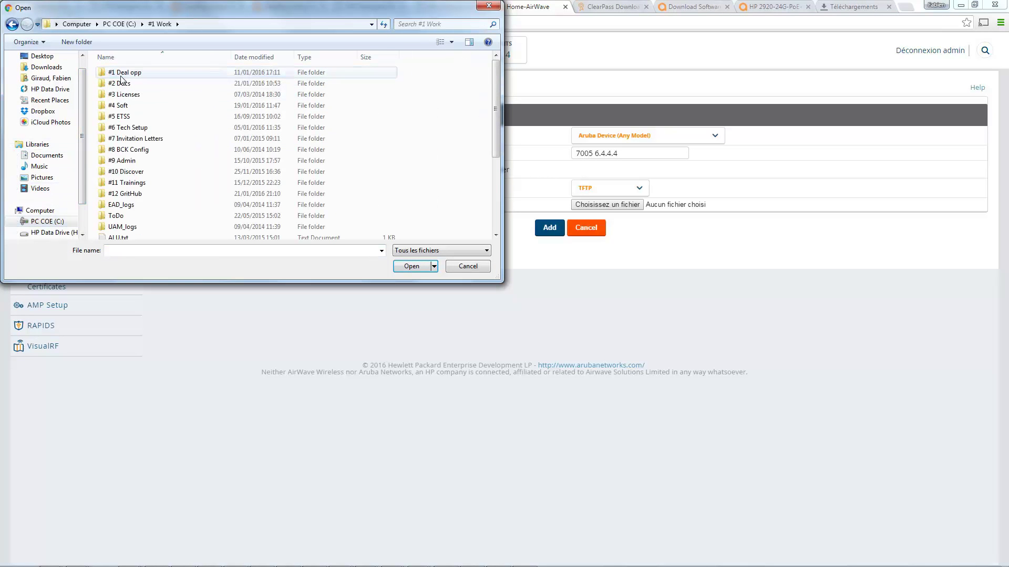
double_click(123, 106)
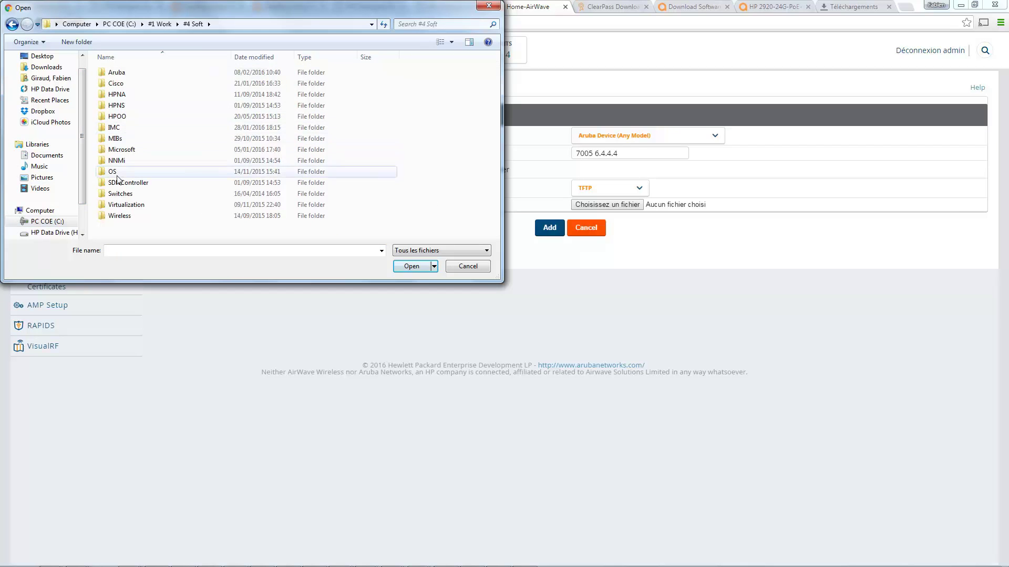
double_click(116, 72)
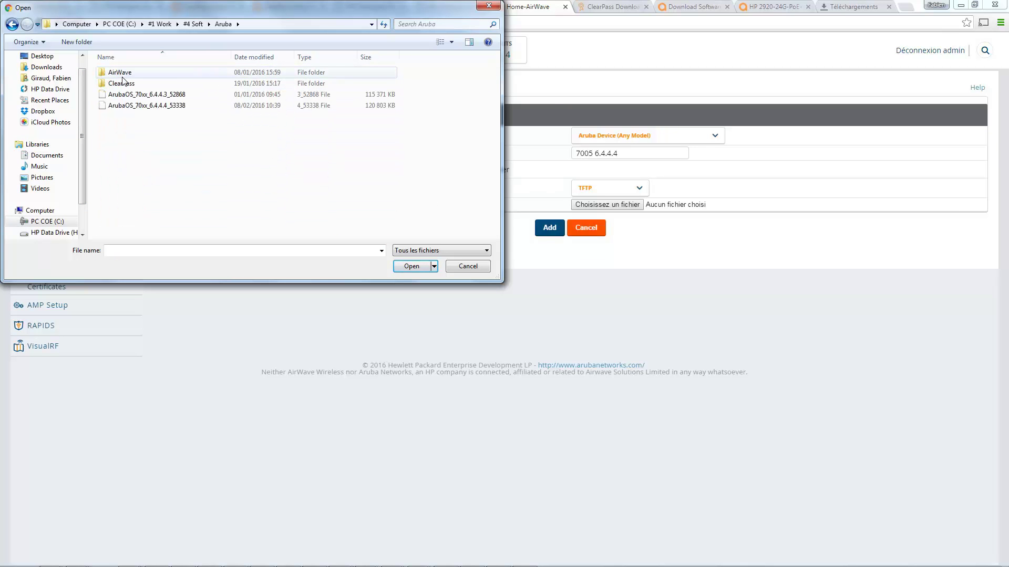
double_click(141, 105)
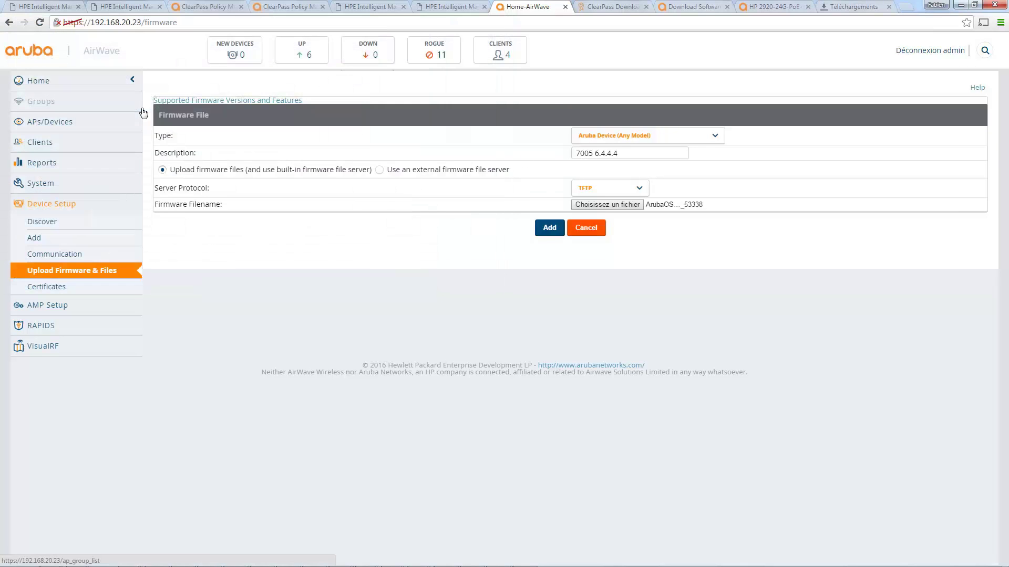
- Upload the 7005 6.4.4.4 firmware and check its new row in the Firmware Files table
click(547, 235)
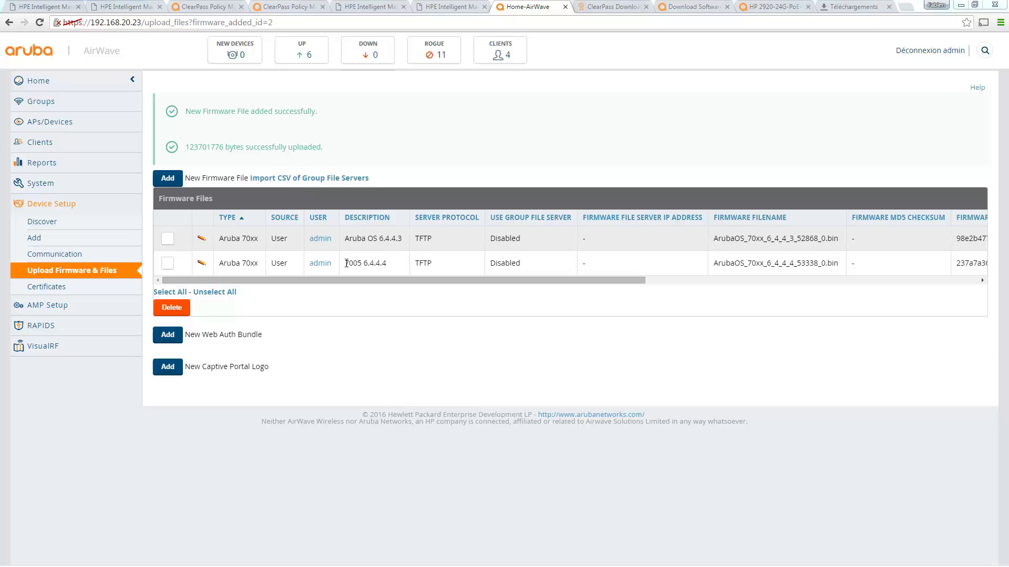
drag(345, 264, 389, 264)
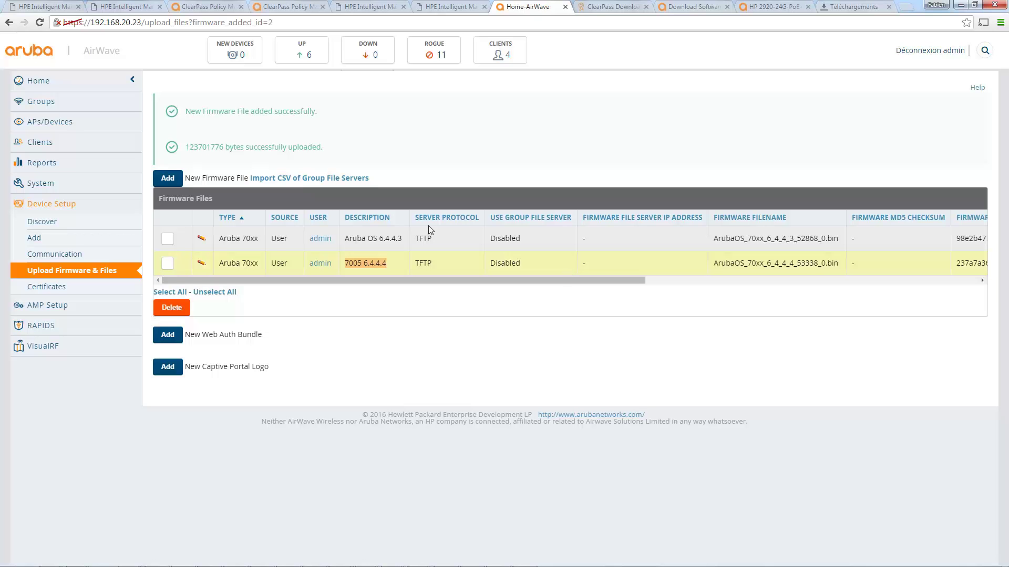
- Go to Groups > Wireless and open the FabController device's monitoring page
click(43, 105)
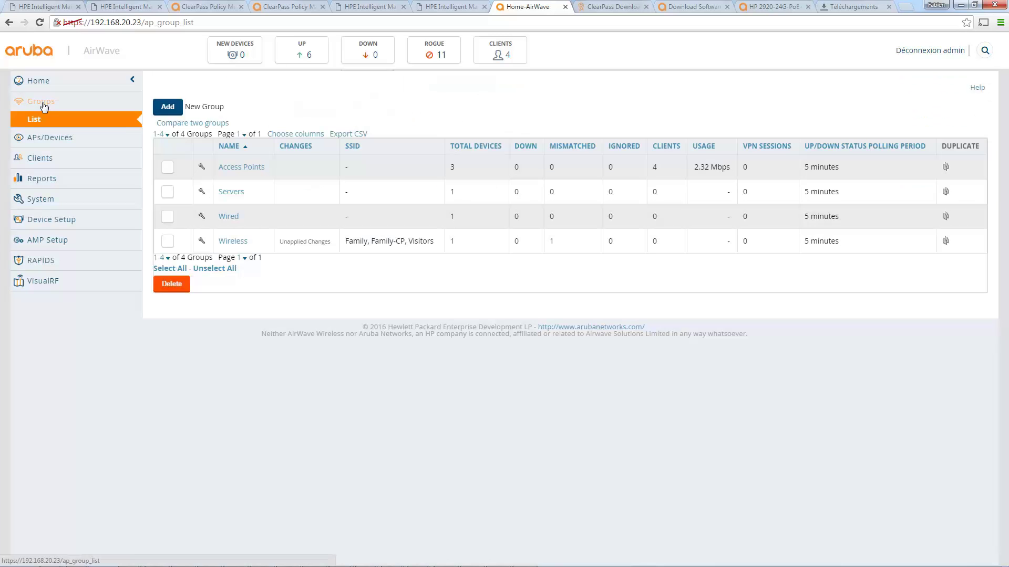
click(239, 243)
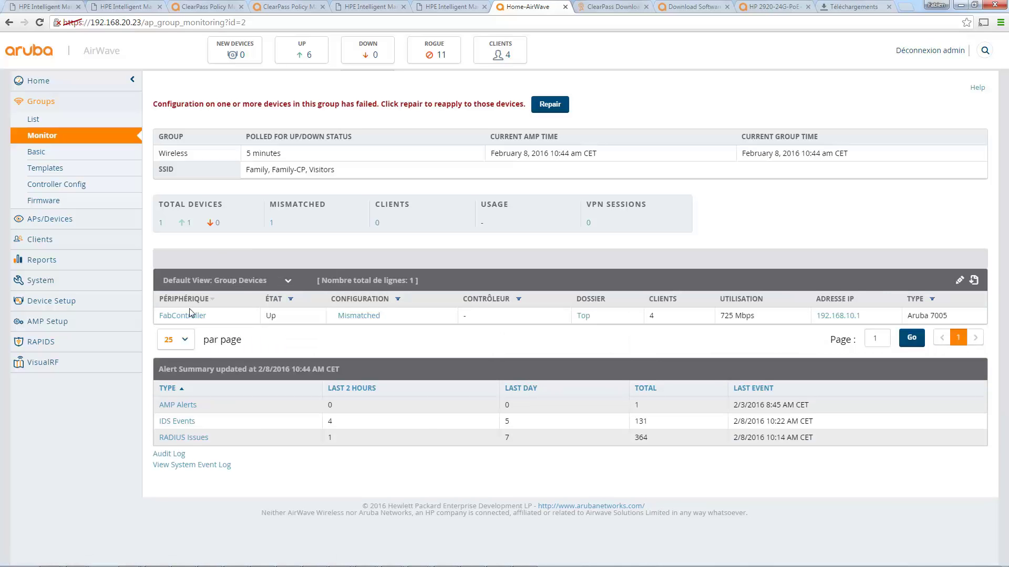
mouse_move(190, 317)
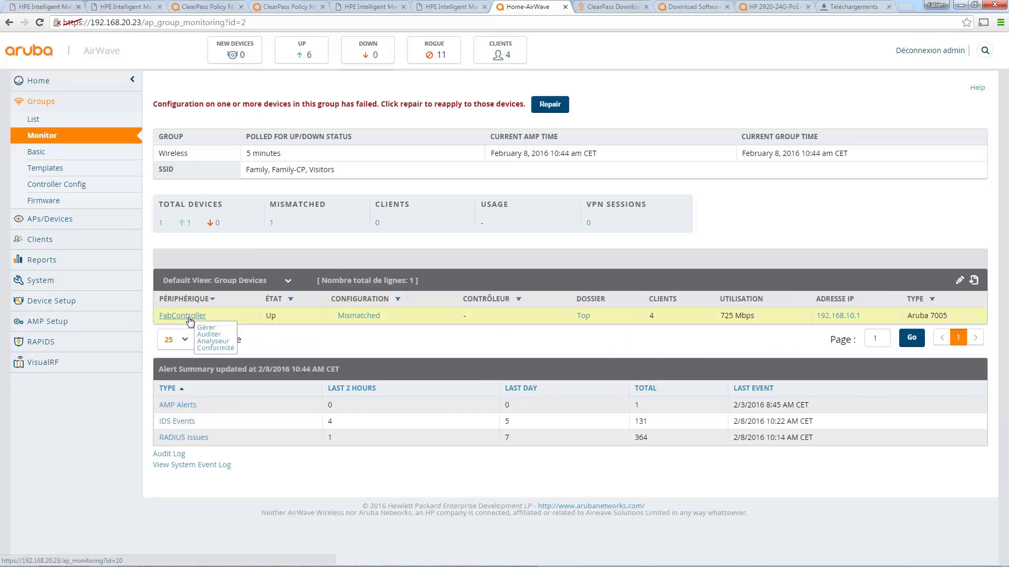
click(189, 316)
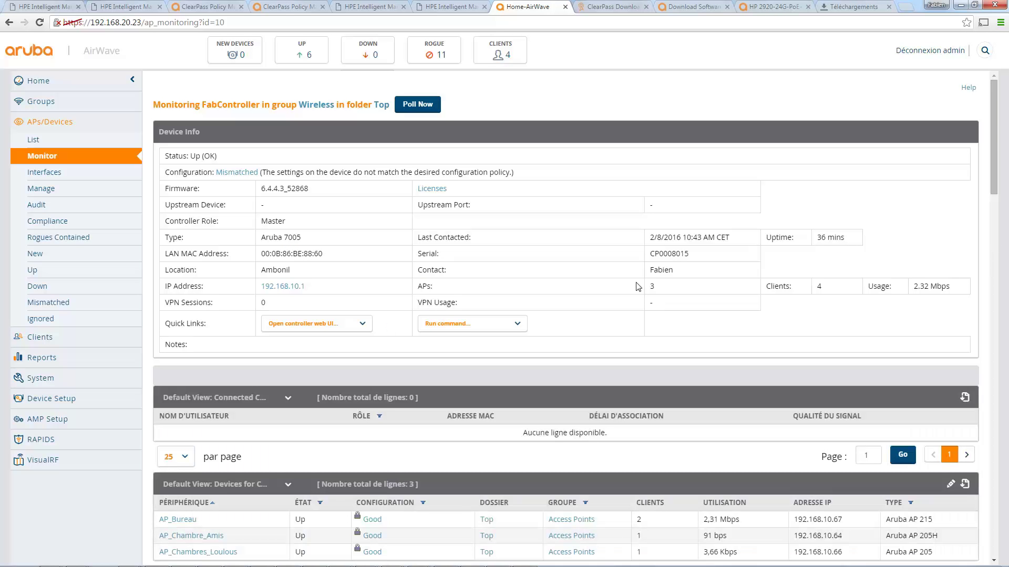
- Check FabController's current 6.4.4.3_52868 firmware and scroll through its device events
double_click(274, 191)
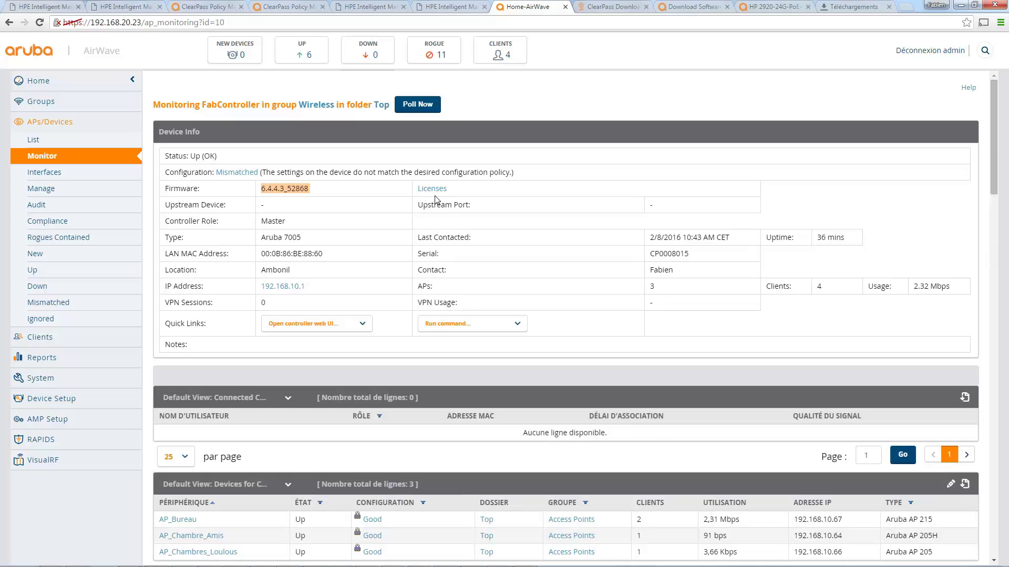
scroll(434, 200, down, 5)
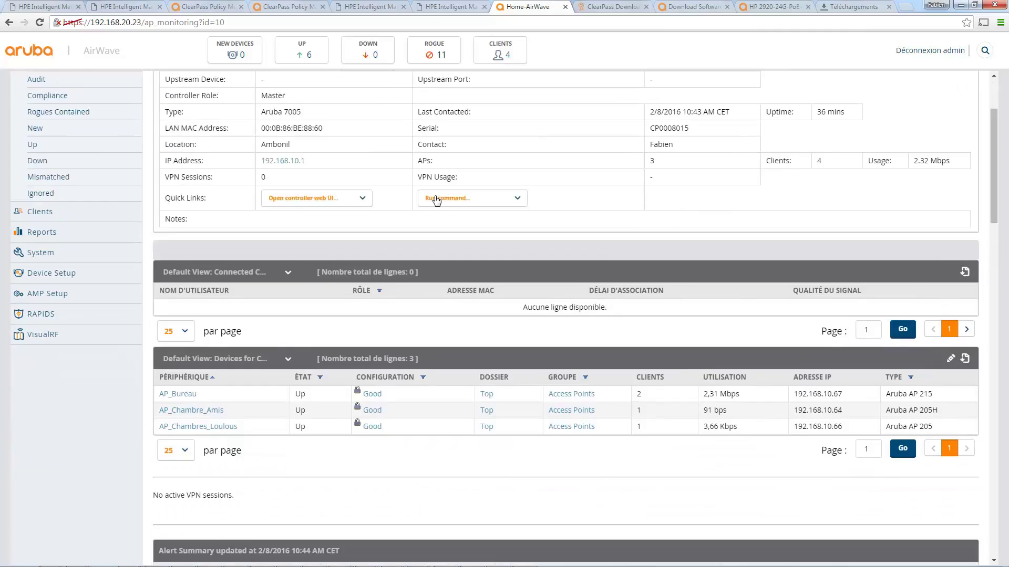
scroll(435, 200, down, 12)
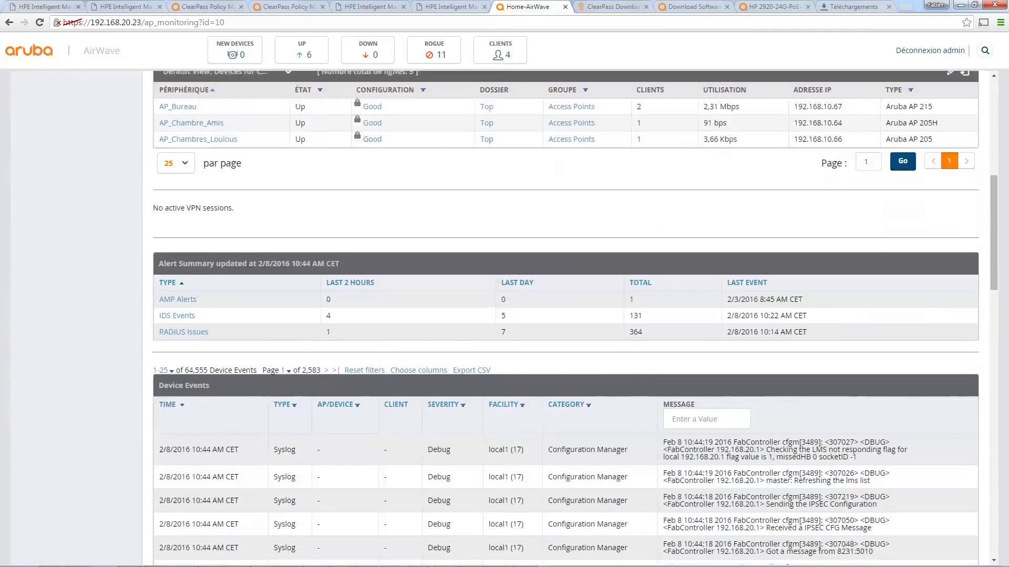
scroll(434, 199, down, 12)
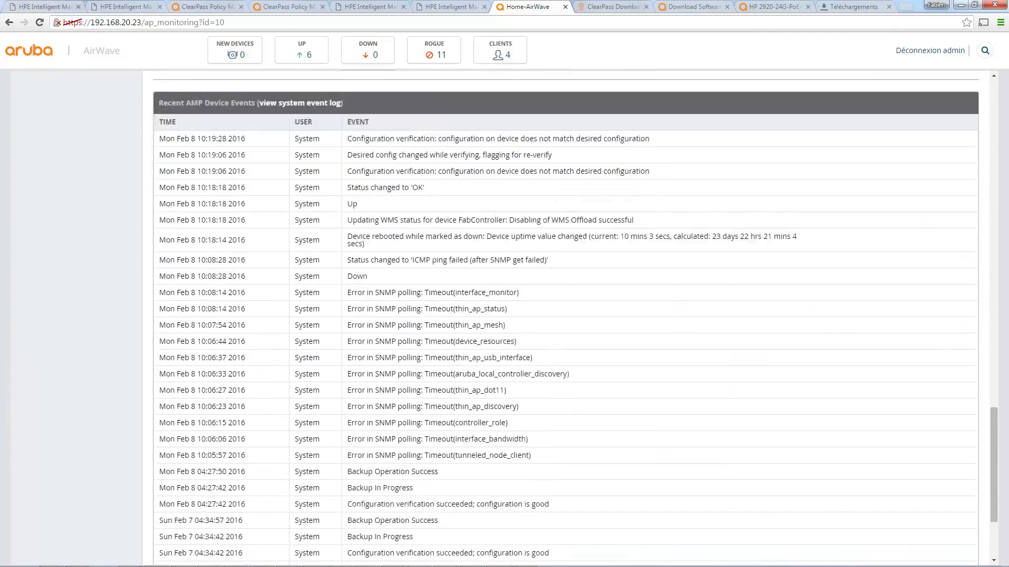
scroll(435, 200, up, 11)
scroll(435, 200, up, 20)
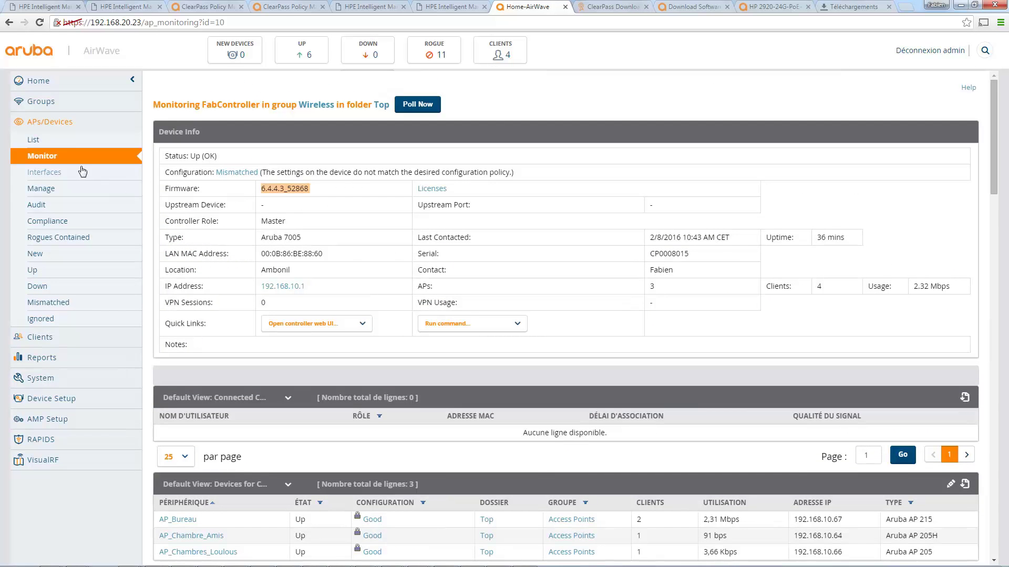
- Open the Wireless group's firmware settings and dismiss the meeting reminder
click(41, 101)
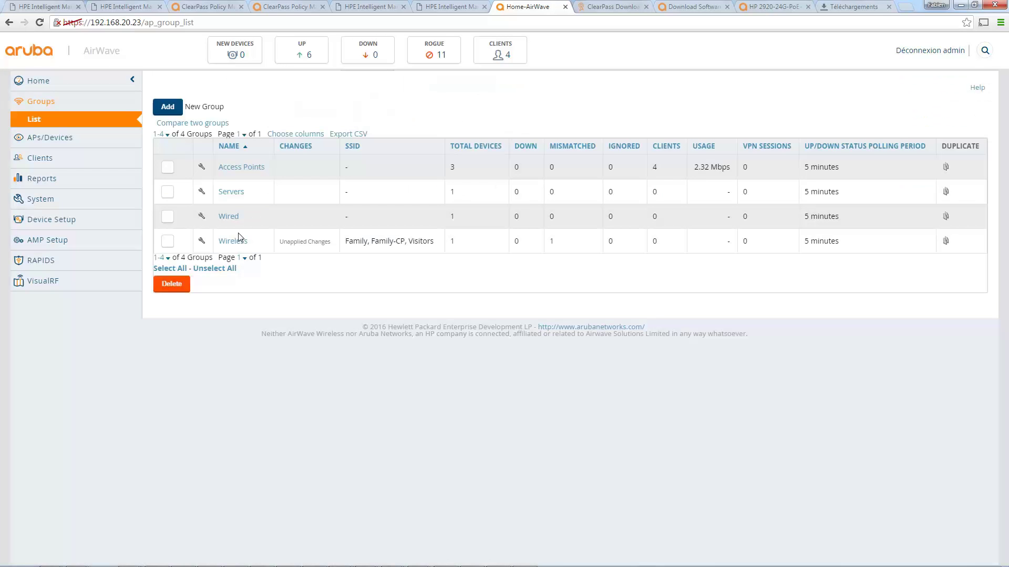
click(234, 241)
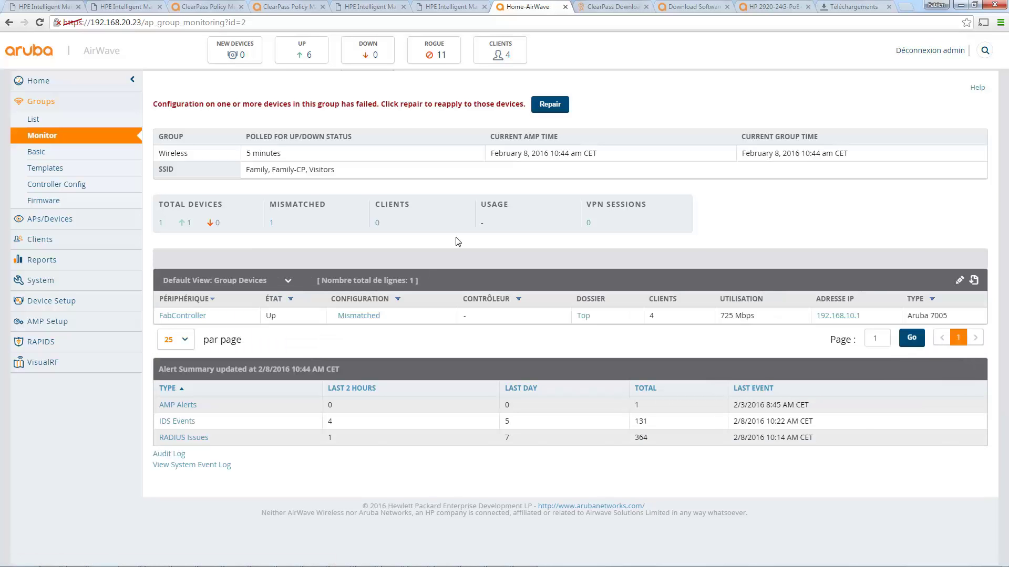
click(48, 202)
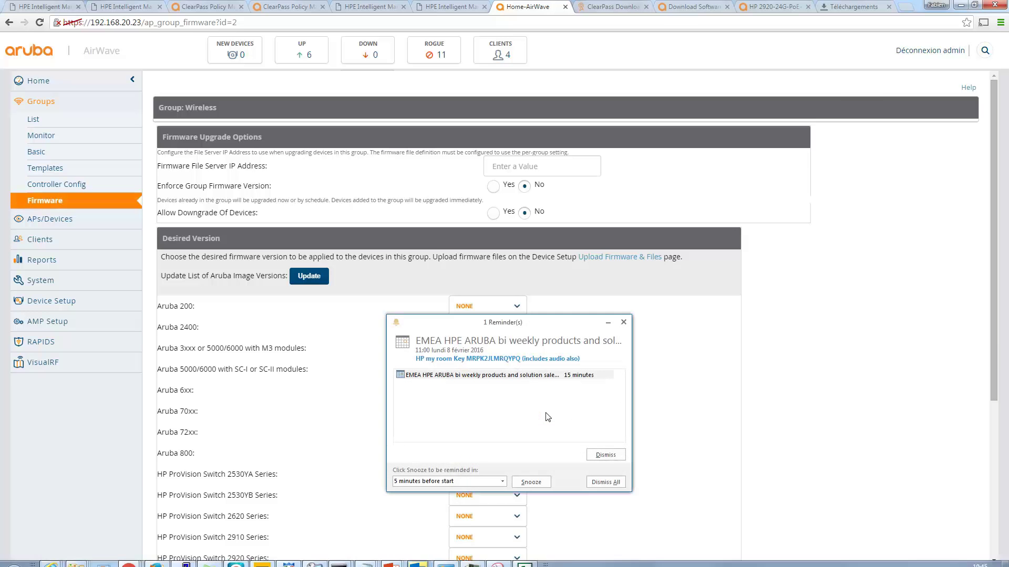
click(546, 413)
key(Escape)
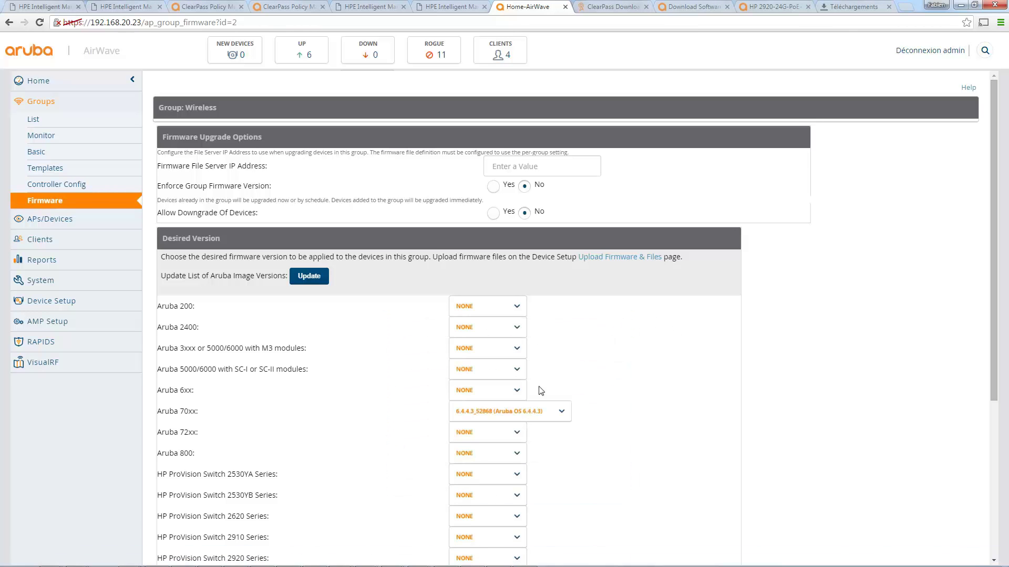
- Set the Aruba 70xx desired firmware to 6.4.4.4_53338 and choose Save and Upgrade Devices
click(562, 418)
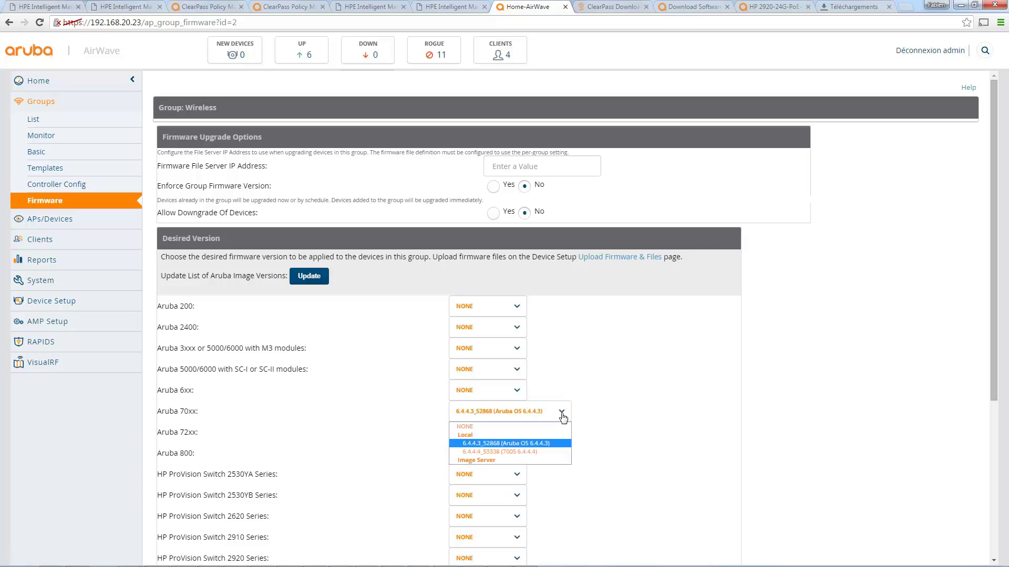
click(513, 452)
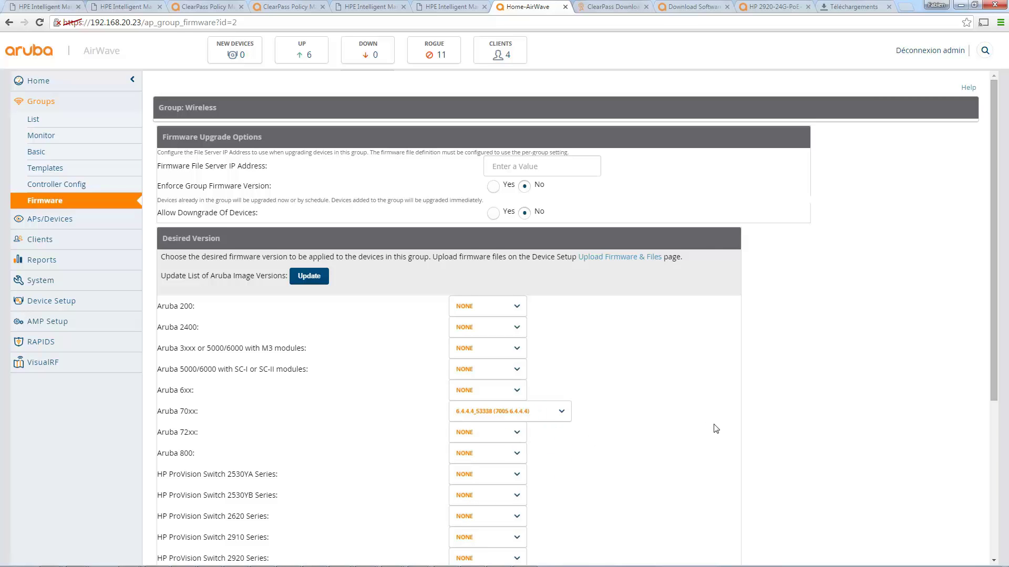
scroll(714, 428, down, 1)
scroll(716, 429, down, 1)
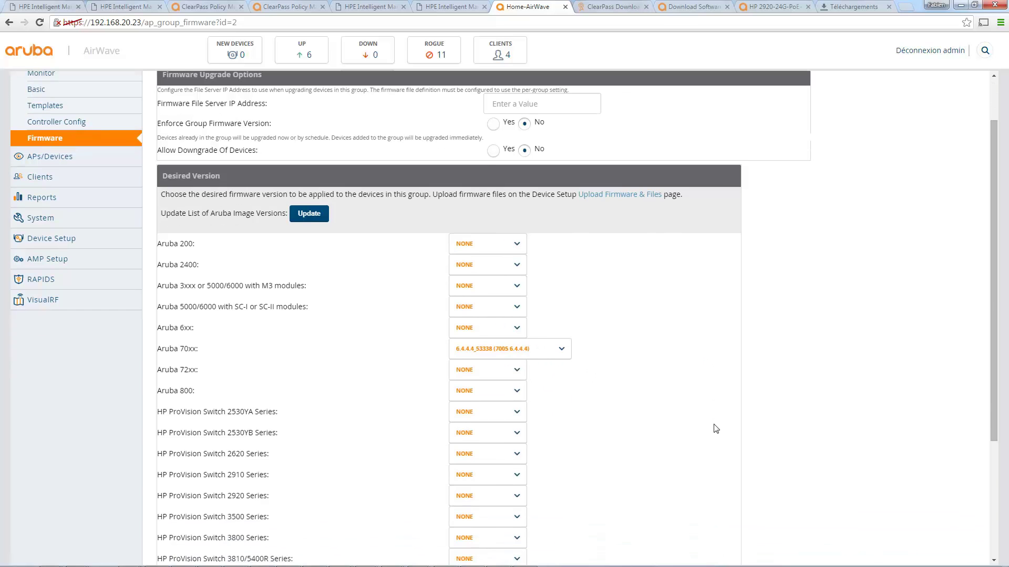
scroll(715, 428, down, 3)
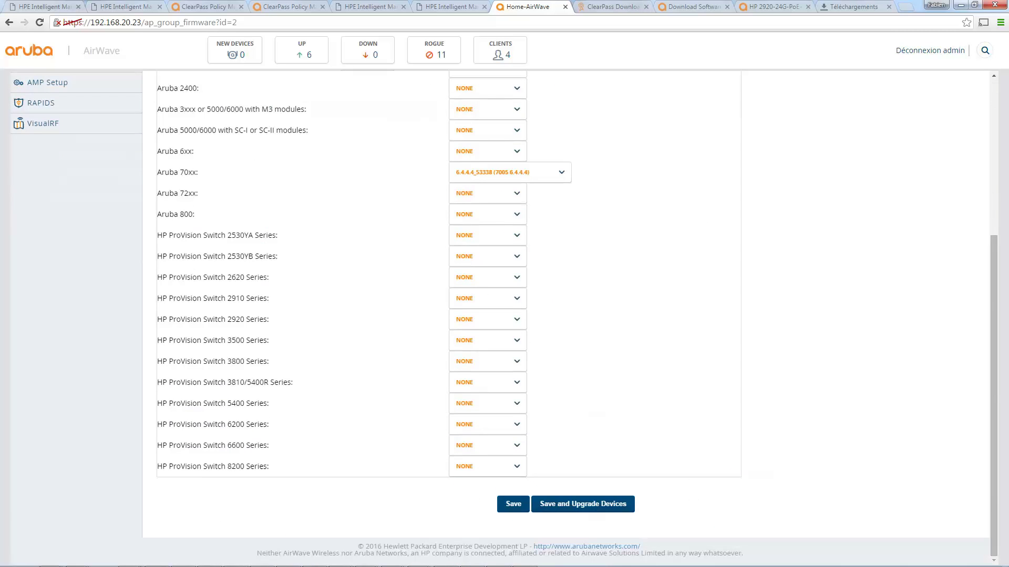
click(578, 506)
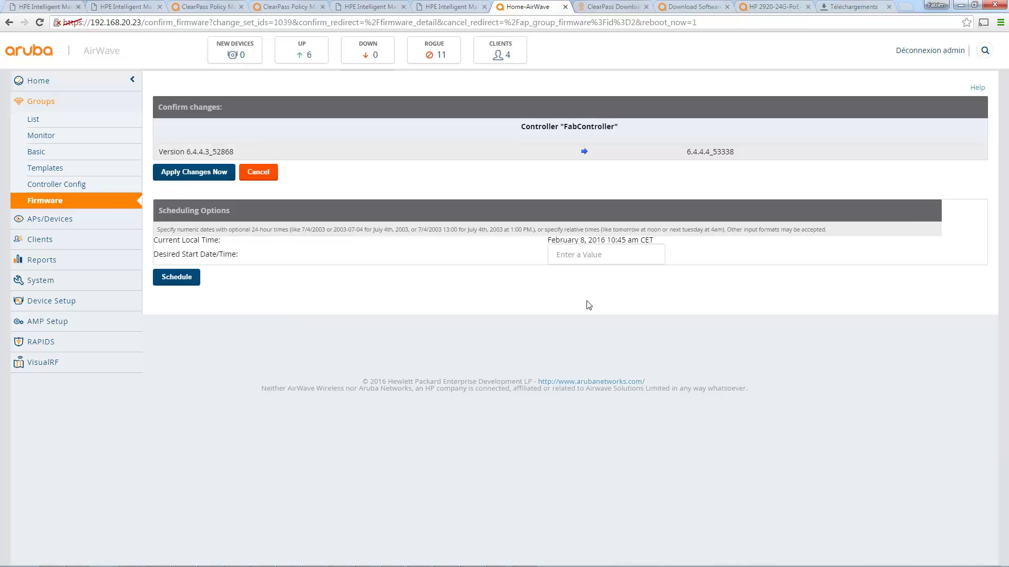
- Apply FabController's upgrade to 6.4.4.4_53338 now, queuing the job as Pending
click(182, 178)
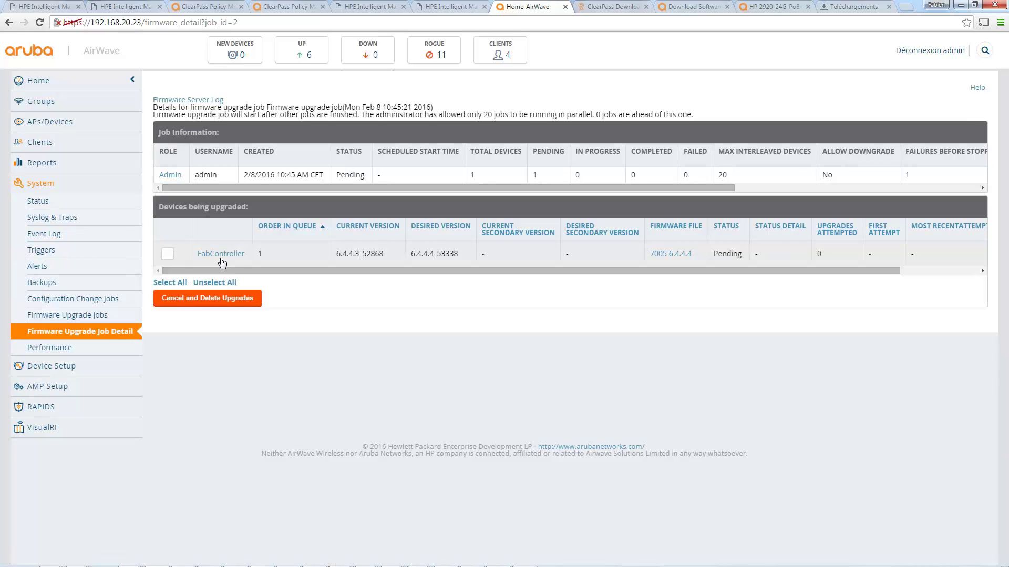
- Reload the Firmware Upgrade Job Detail page, which now reports Object not found
drag(781, 271, 523, 271)
key(F5)
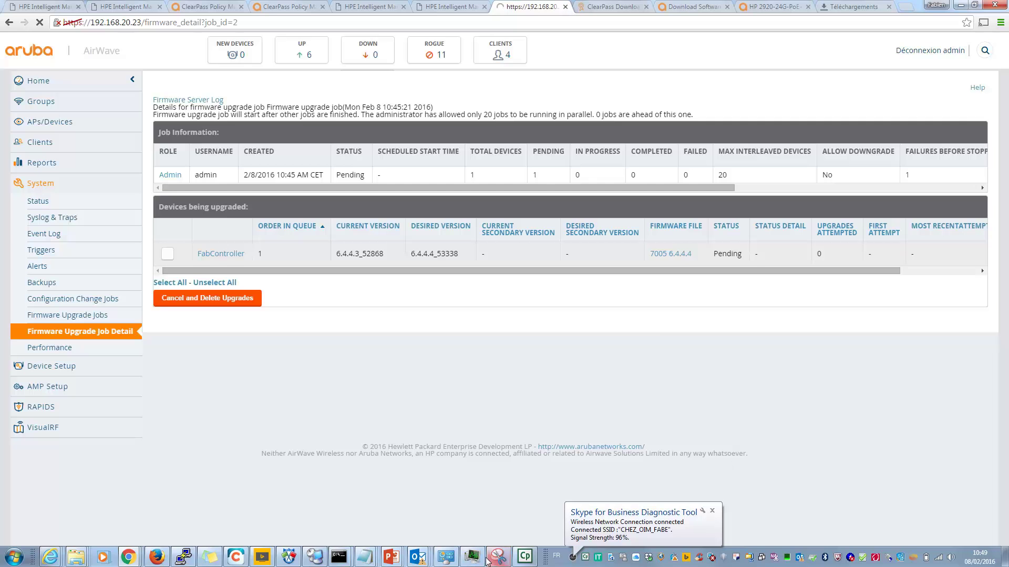
mouse_move(488, 561)
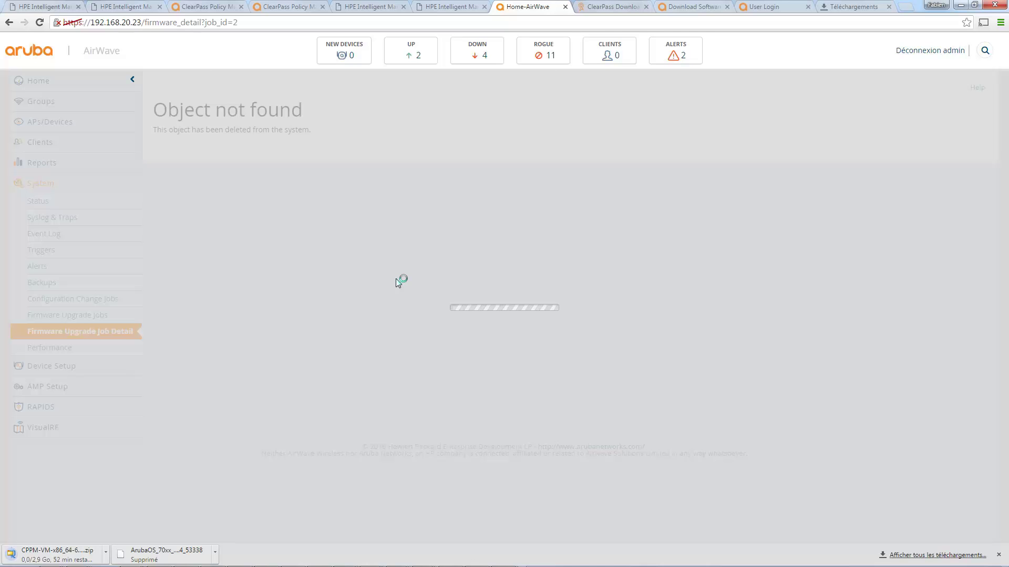
- Revisit the firmware_detail?job_id=2 page, then list the uploaded Aruba OS 6.4.4.3 and 7005 6.4.4.4 files
click(157, 21)
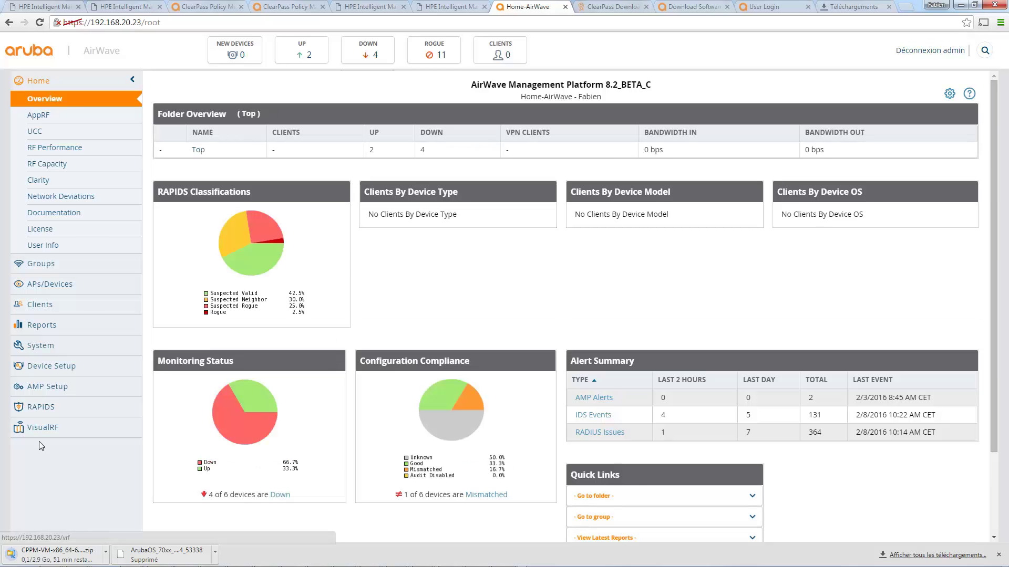
click(44, 371)
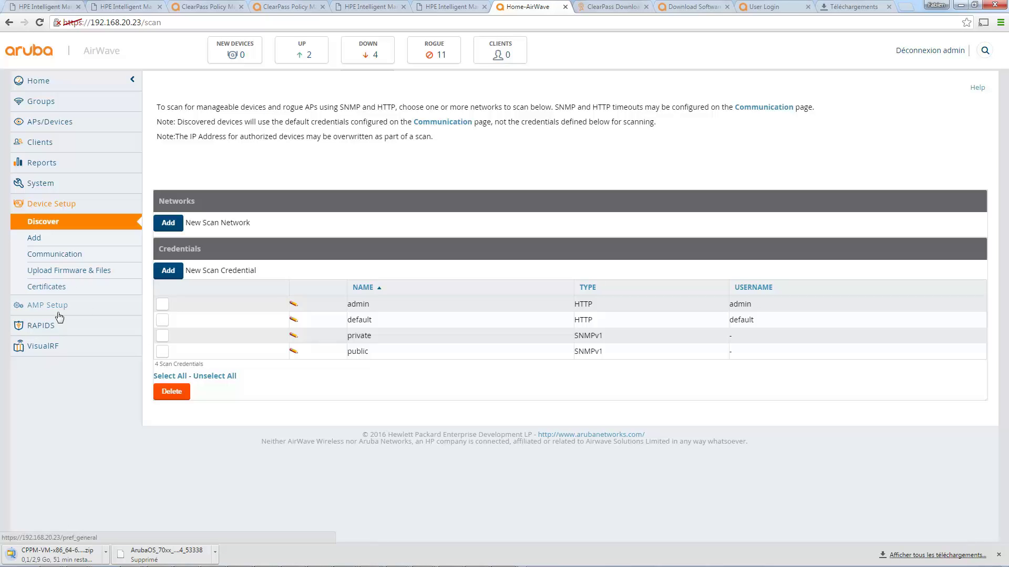
click(170, 25)
text(https://192.168.20.23/firmware_detail?job_id=2)
key(Return)
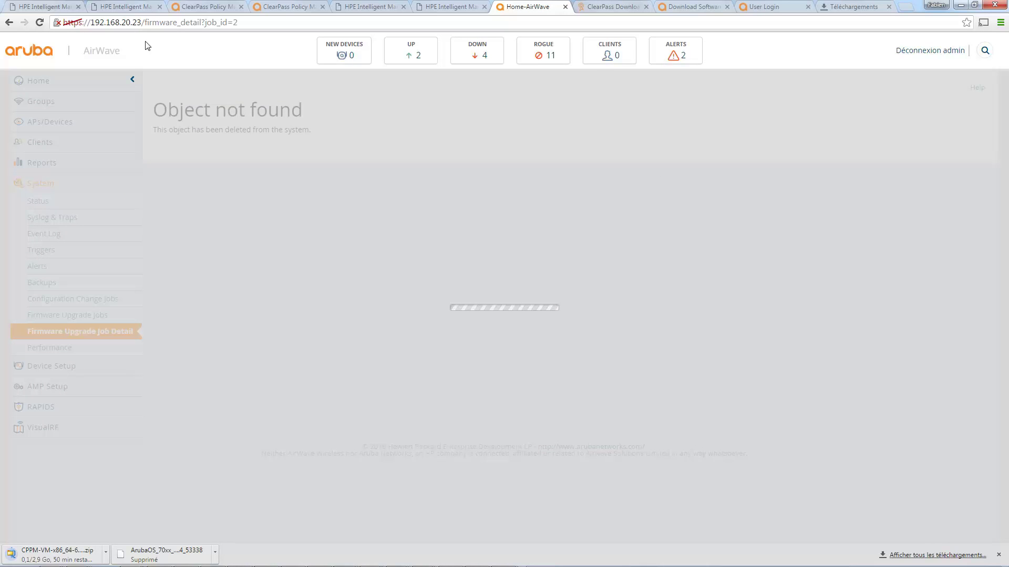
click(9, 24)
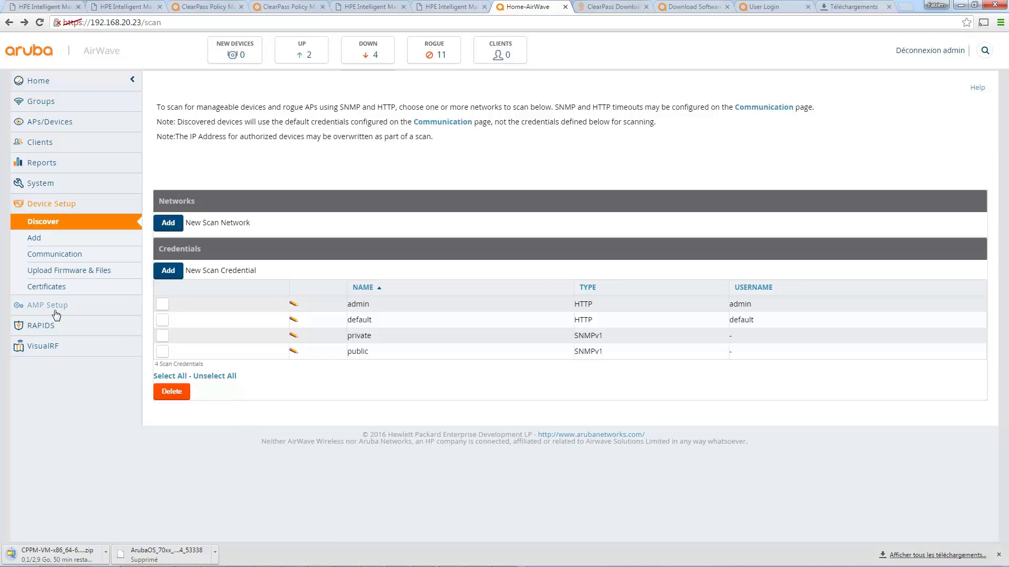
click(62, 270)
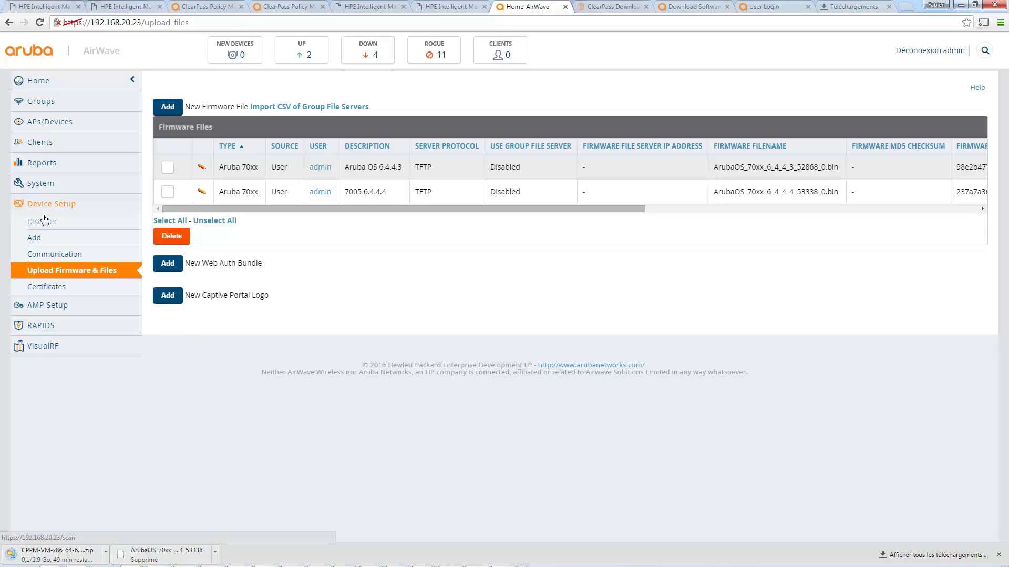
- Open the Firmware Server Log from Firmware Upgrade Jobs and scroll through FabController's Feb 8 entries
click(39, 184)
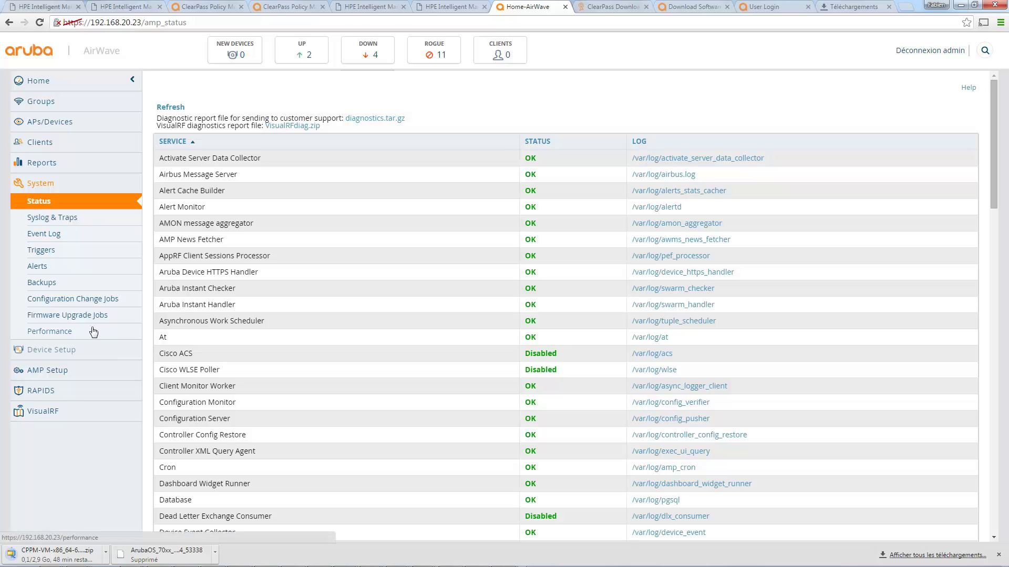
click(88, 317)
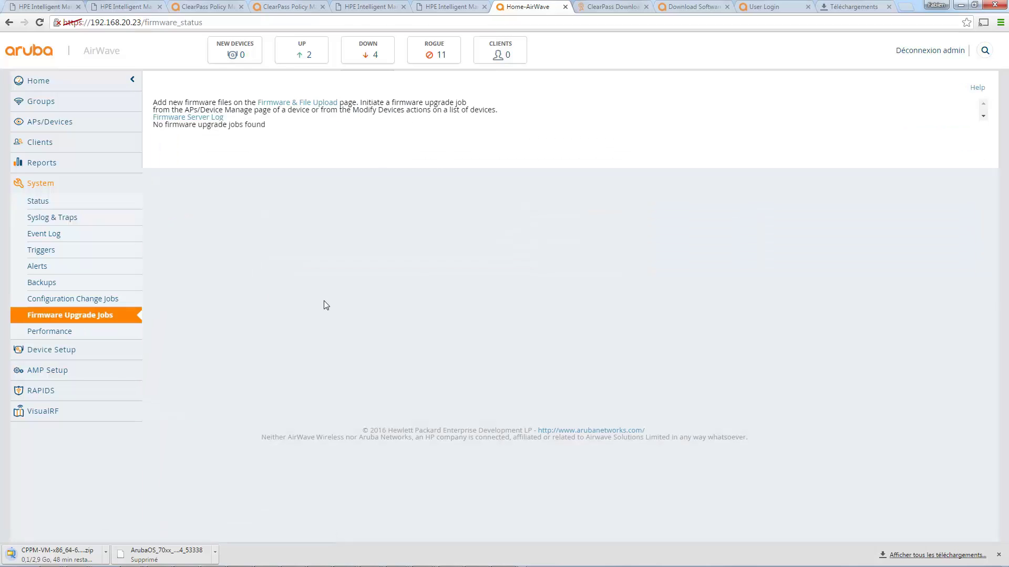
click(218, 119)
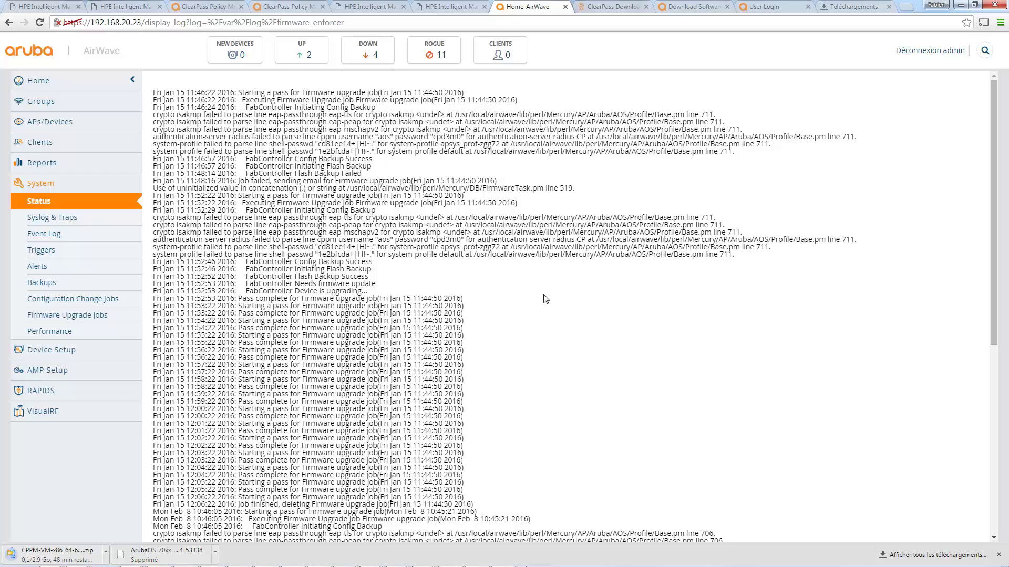
scroll(545, 298, down, 6)
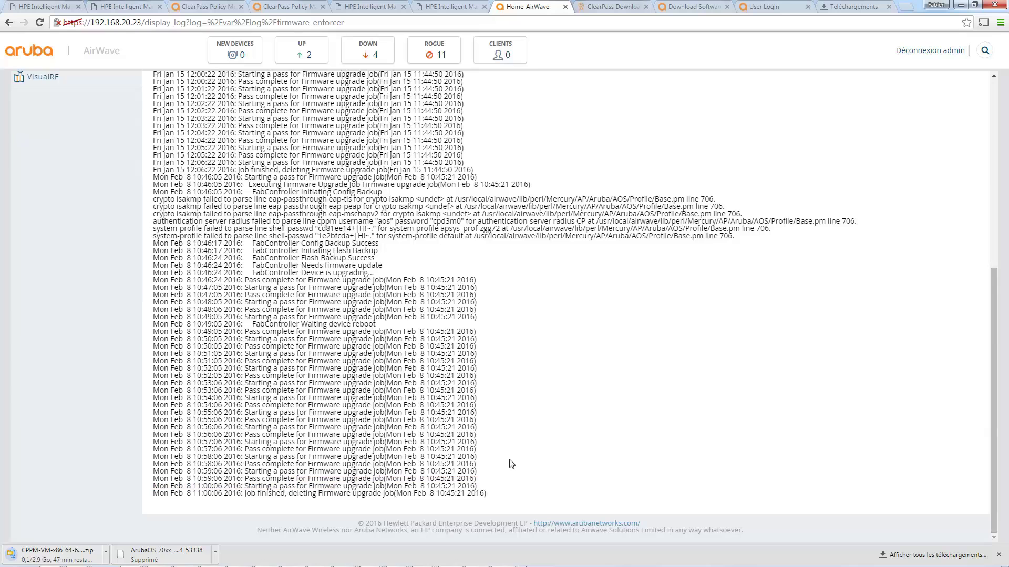
scroll(512, 462, up, 6)
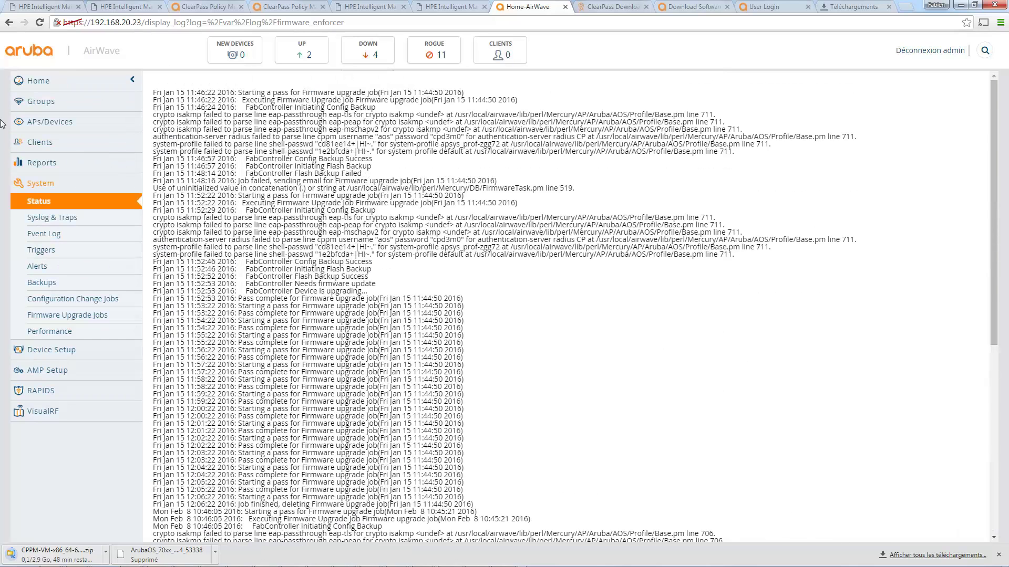
- Go to the Wireless group's FabController page and highlight its firmware 6.4.4.4_53338
click(50, 103)
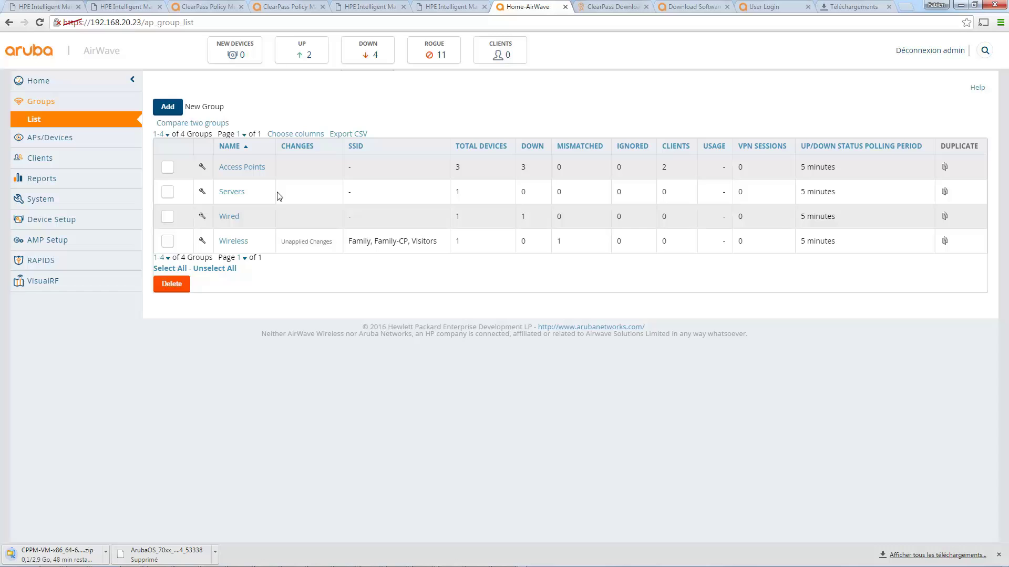
click(234, 242)
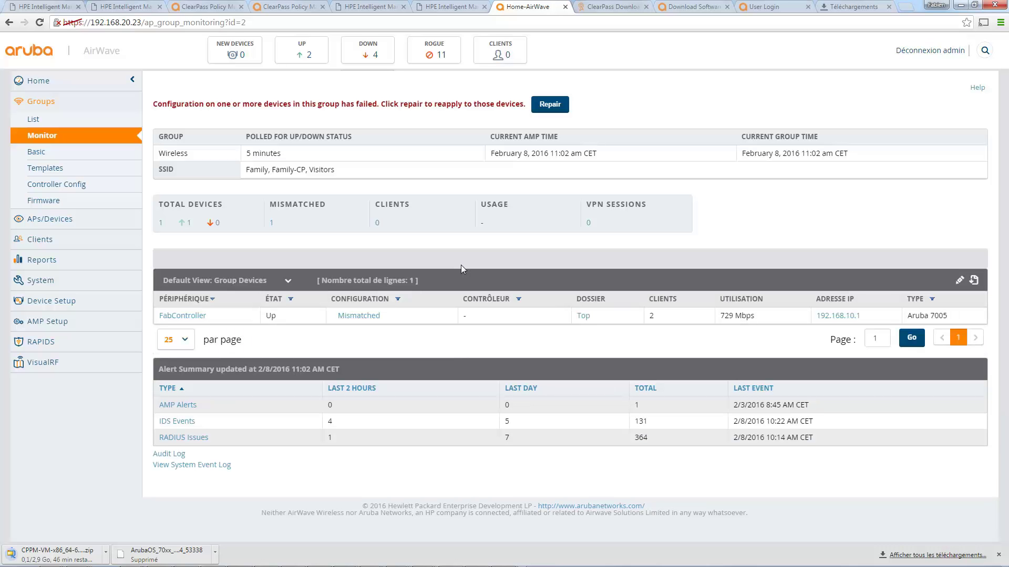
click(187, 317)
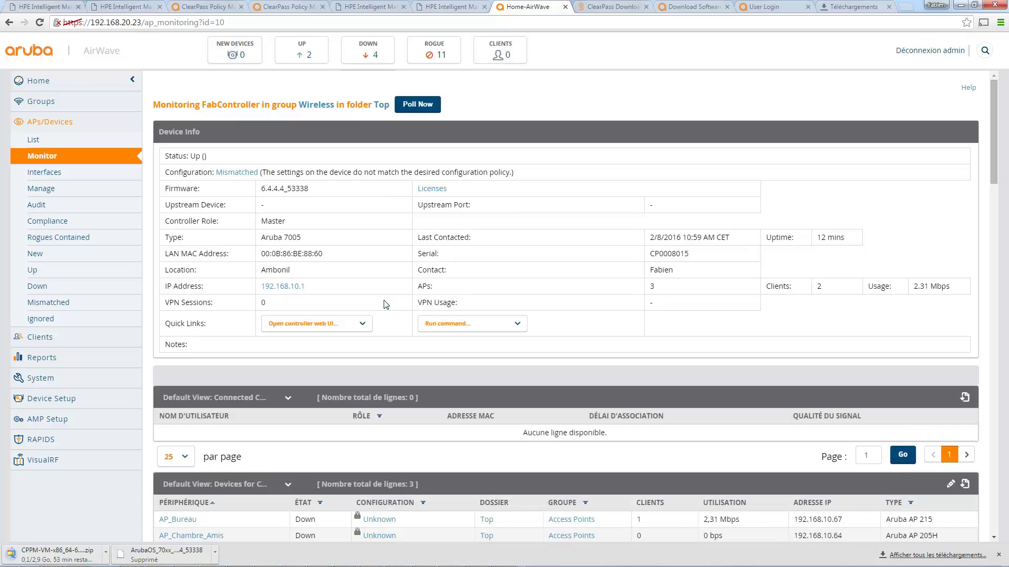
double_click(284, 188)
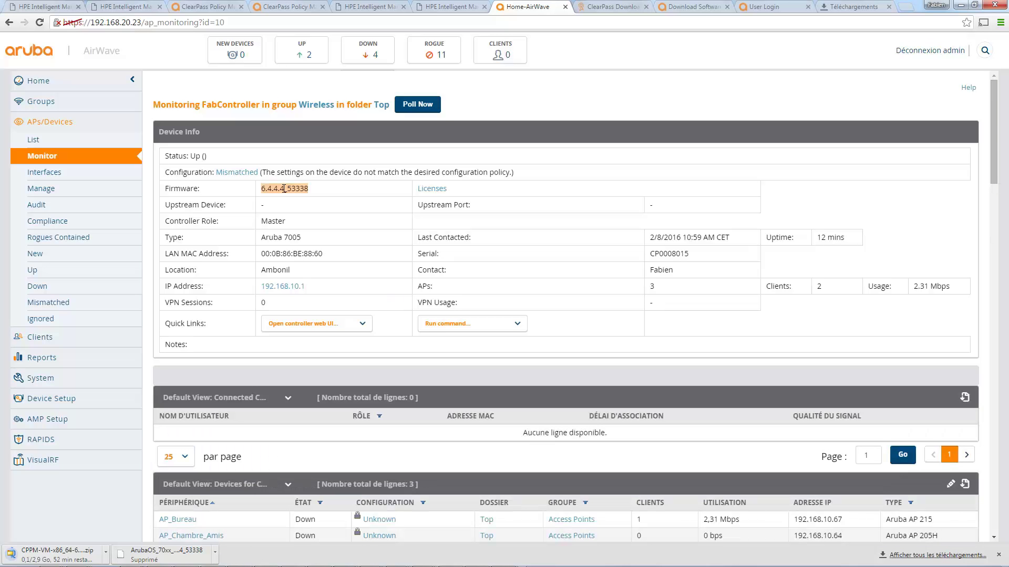